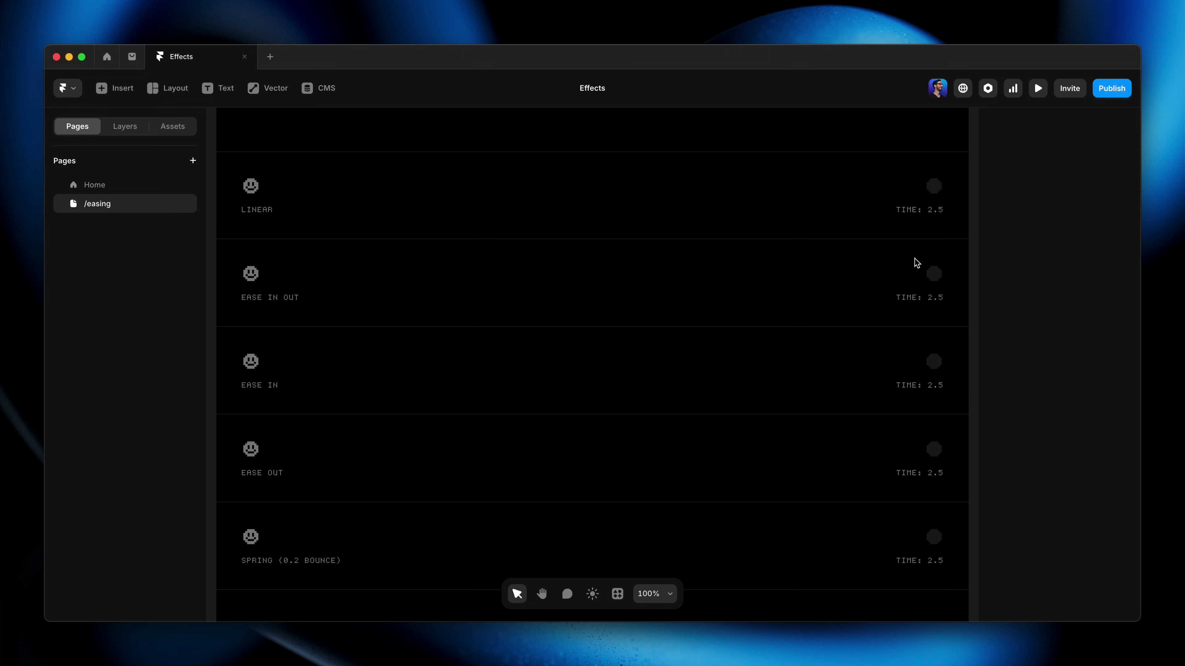
Leave the /easing canvas and switch to the Home page with the Hover, Press, Loop and Drag cards.
scroll(915, 258, "down", 15)
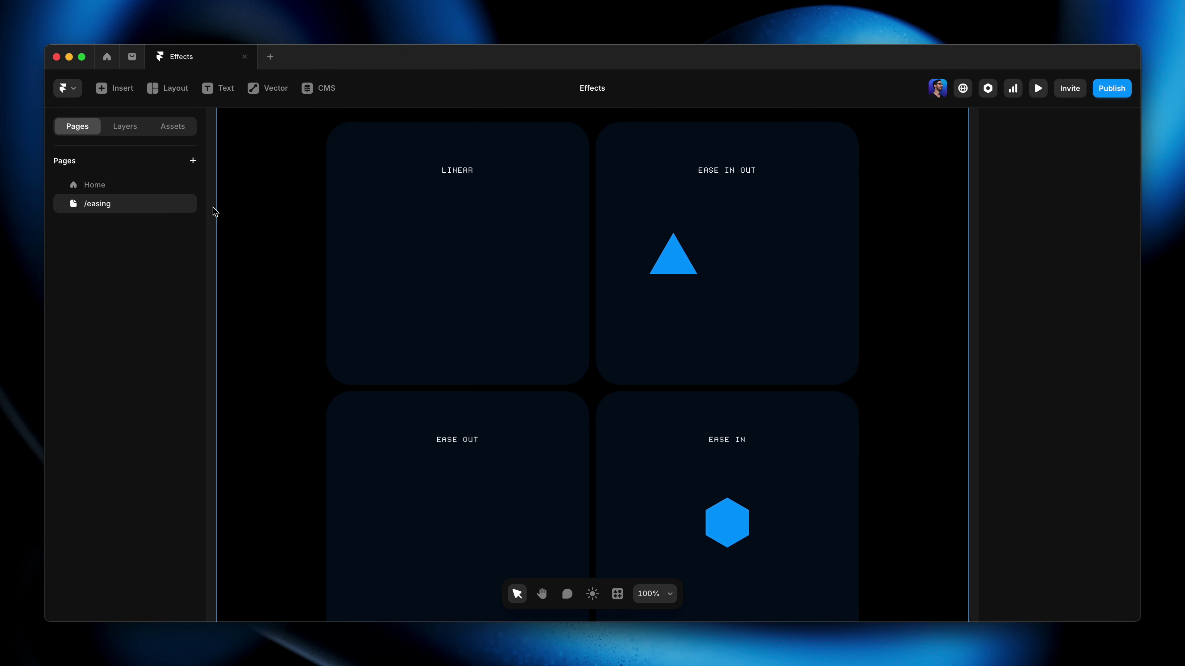
left_click(139, 190)
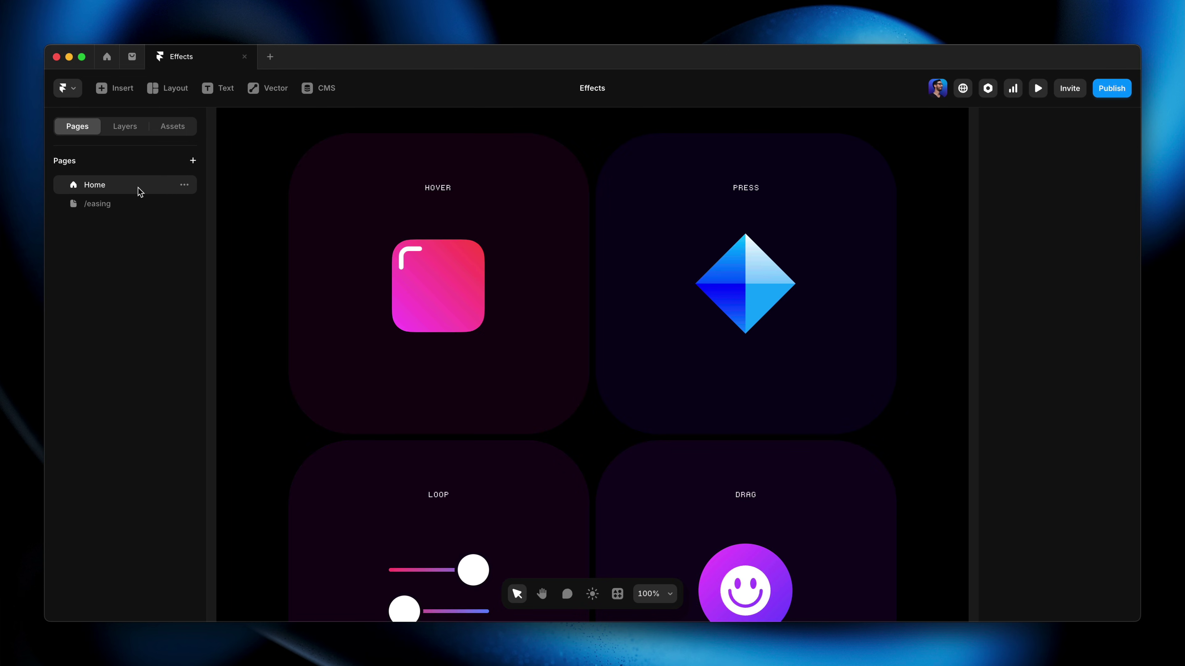
Select the pink Hover image and open its hover effect's transition, currently Spring stiffness 200, damping 30, mass 2.
left_click(441, 289)
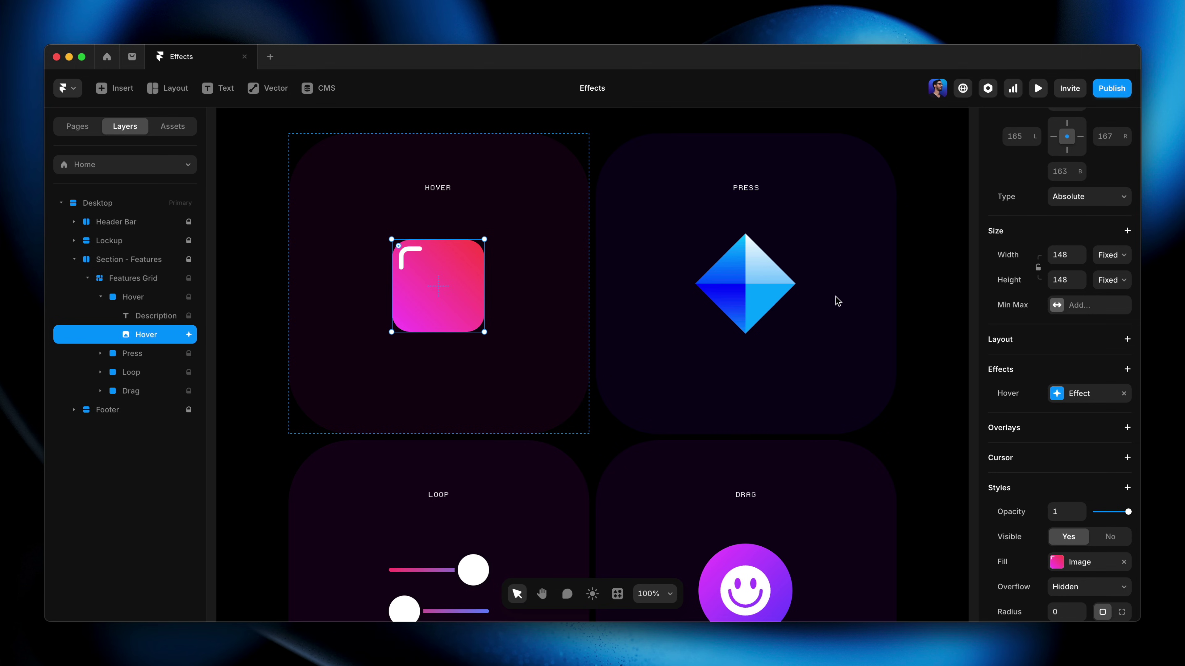
left_click(1072, 394)
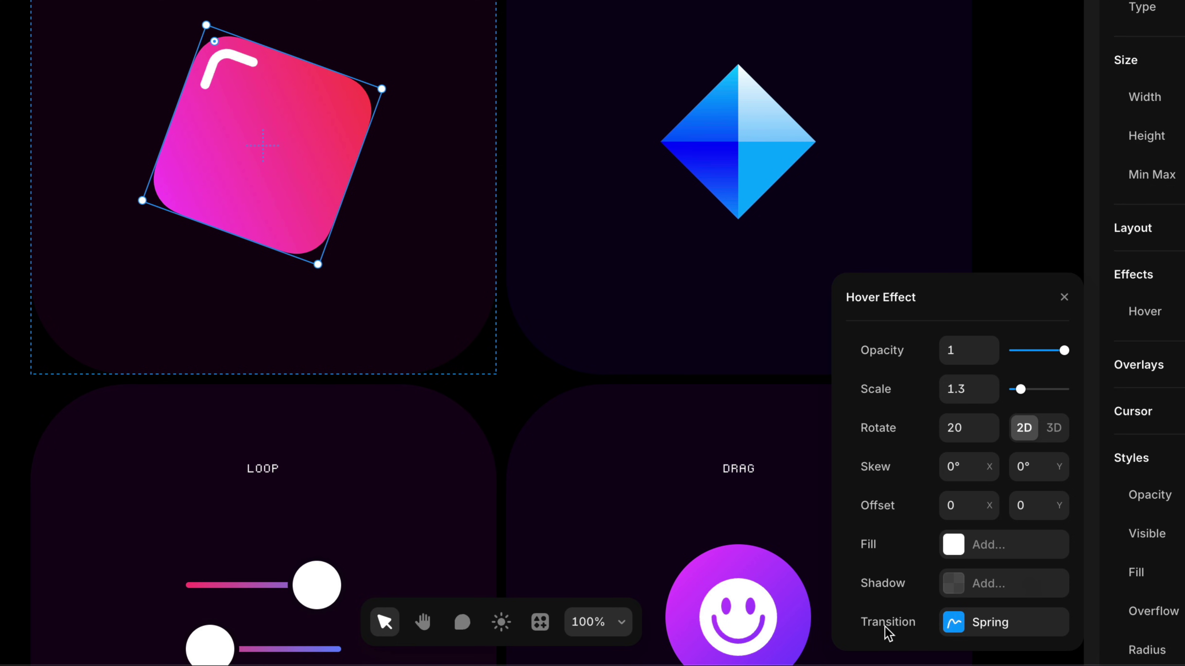
left_click(986, 625)
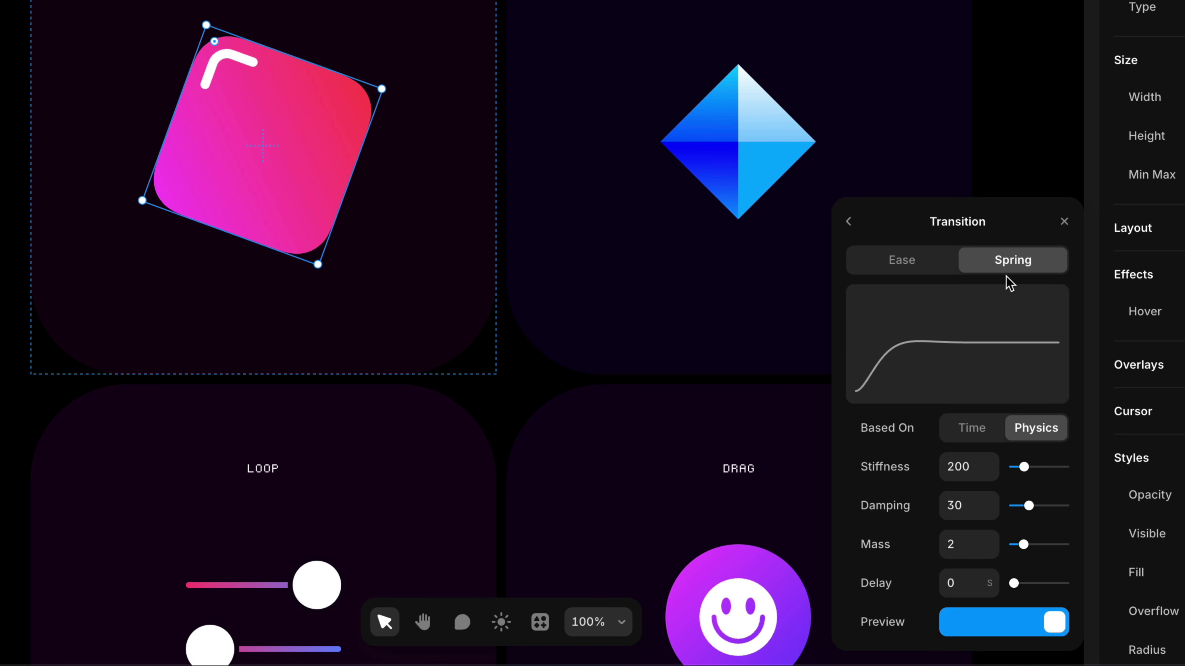
Switch the hover transition from Spring to Ease with the Ease In Out preset, lasting 0.45 s.
left_click(901, 260)
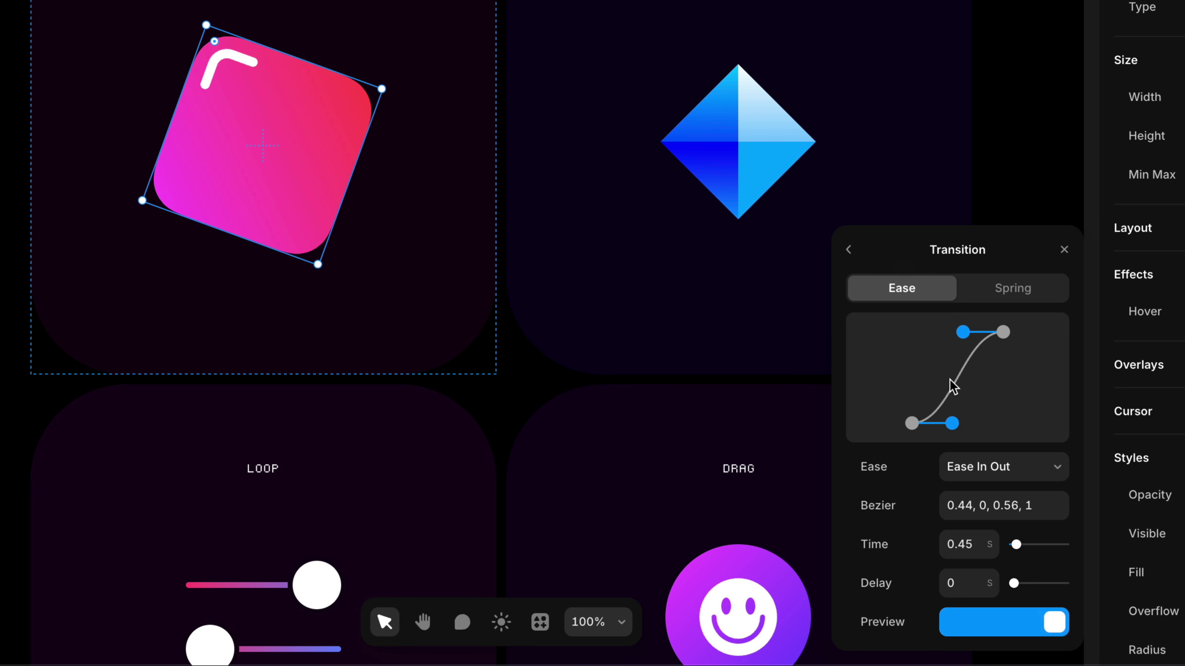
left_click(1030, 474)
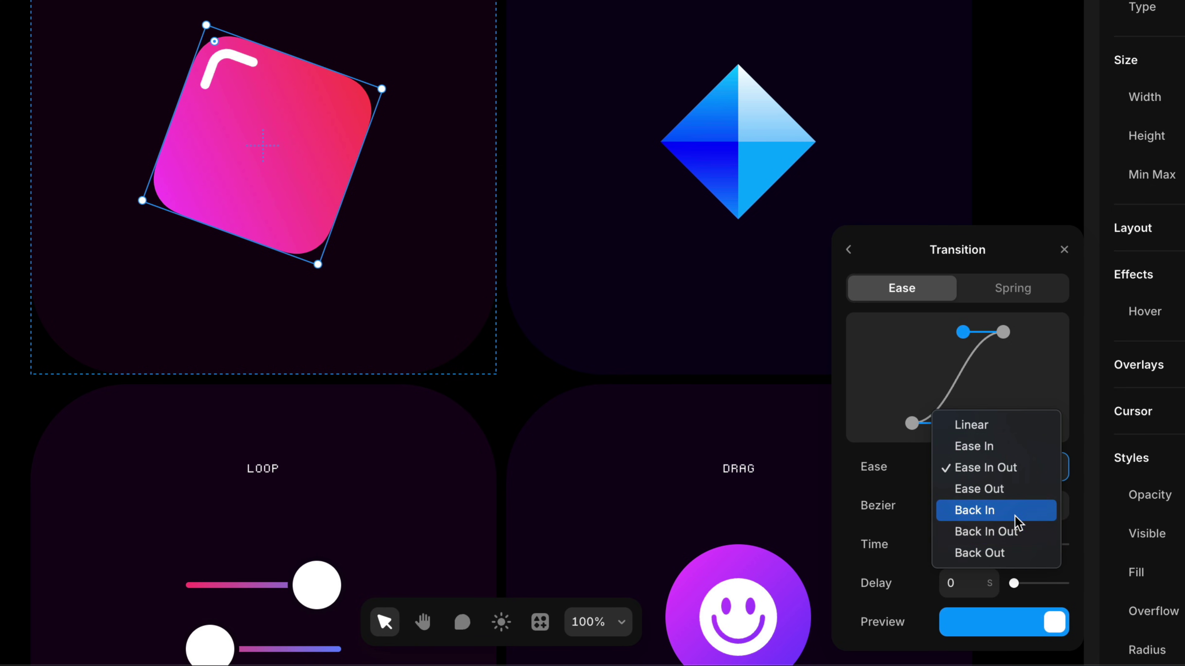
left_click(1012, 472)
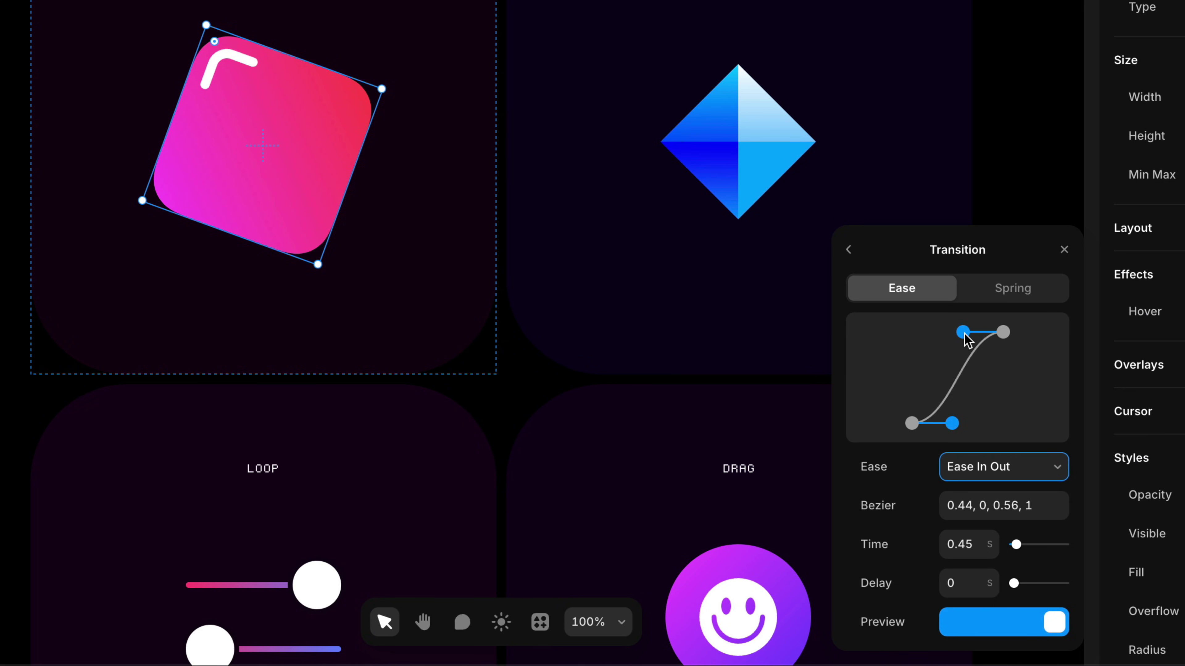
Drag the curve's control points to make a Custom ease of bezier 0.47, 0.15, 0.1, 0.98.
left_click_drag(964, 333, 920, 334)
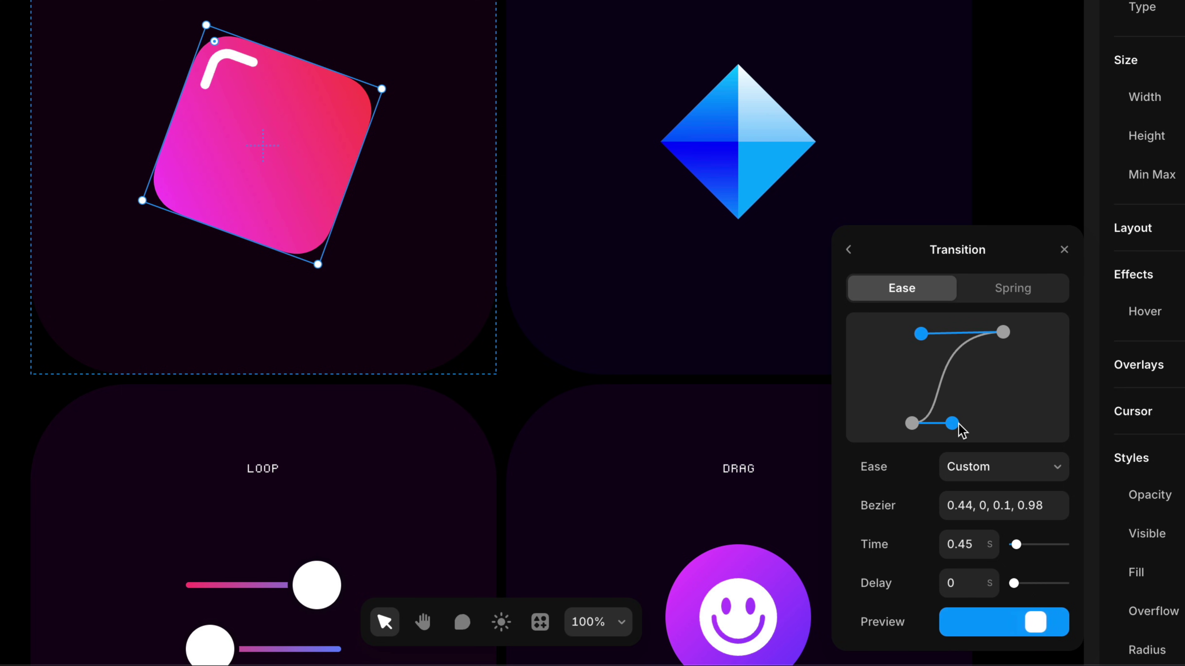
left_click_drag(959, 425, 989, 424)
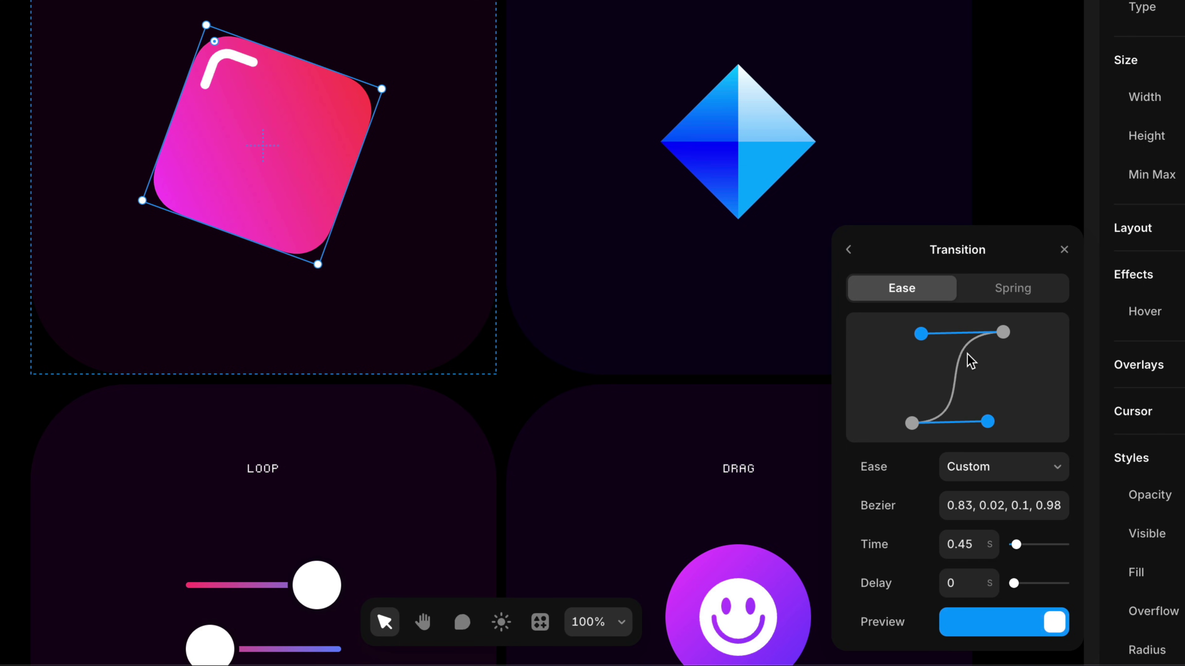
left_click_drag(979, 422, 953, 412)
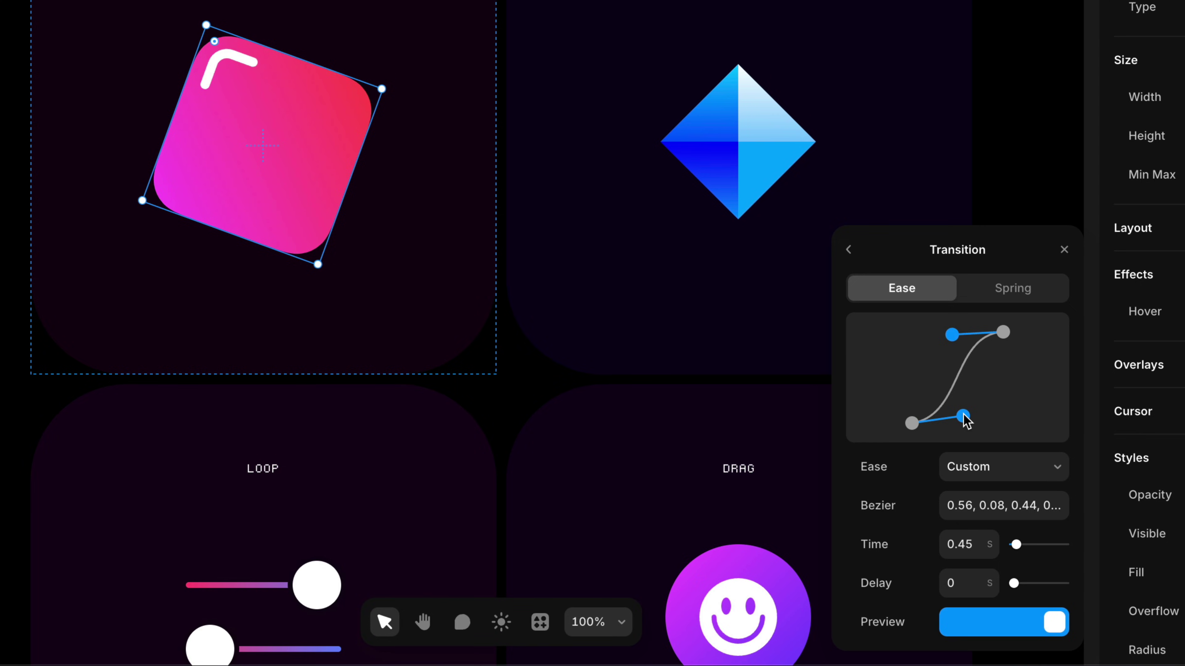
Nudge a control point so the custom bezier begins 0.37, -0.05, 0.74.
left_click_drag(966, 422, 951, 418)
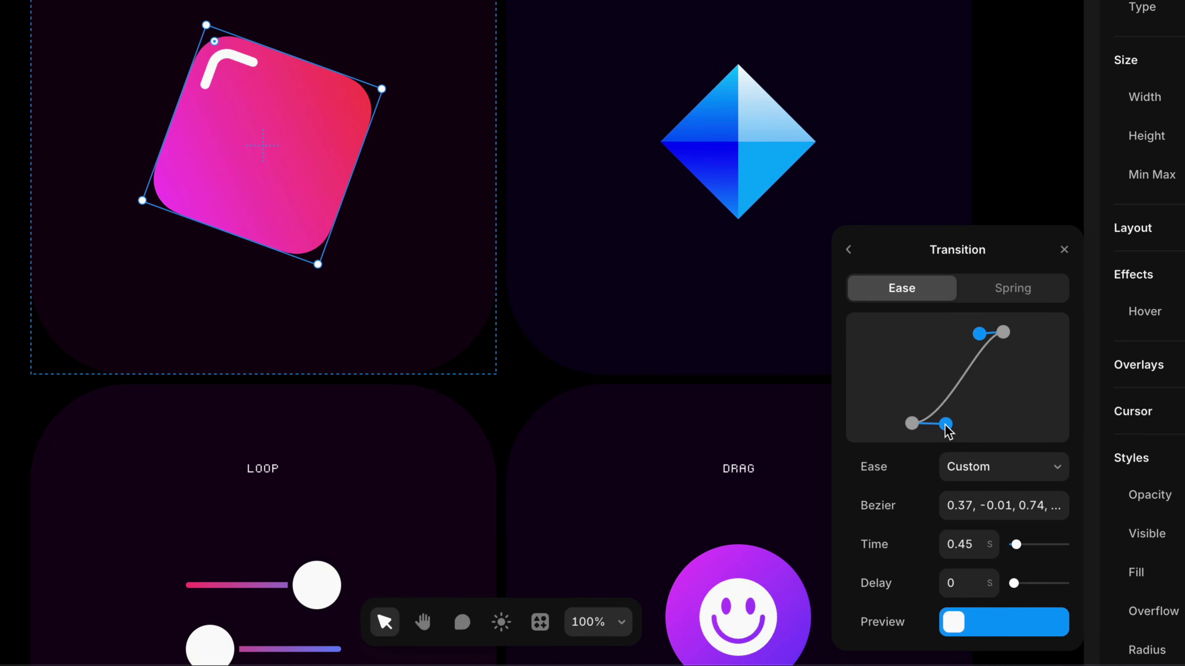
Edit the Bezier field so its first two values read 0.5 and 0.
left_click_drag(947, 430, 972, 422)
left_click(960, 509)
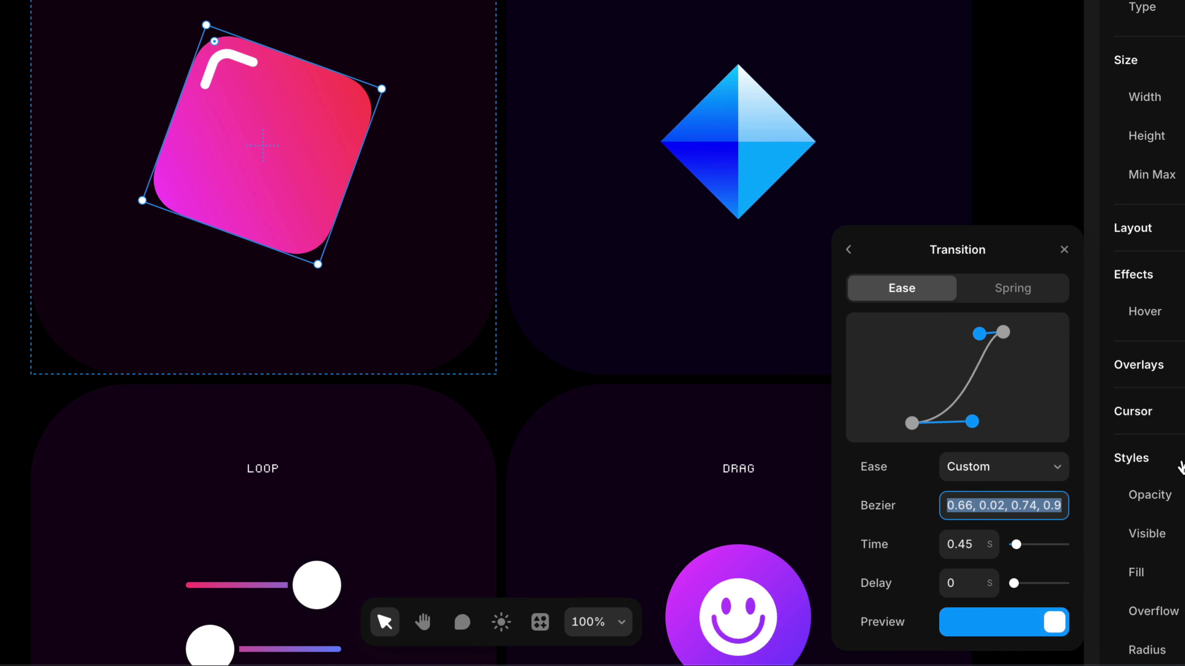
key("Left")
key("Right")
key("BackSpace")
key("BackSpace")
type("5")
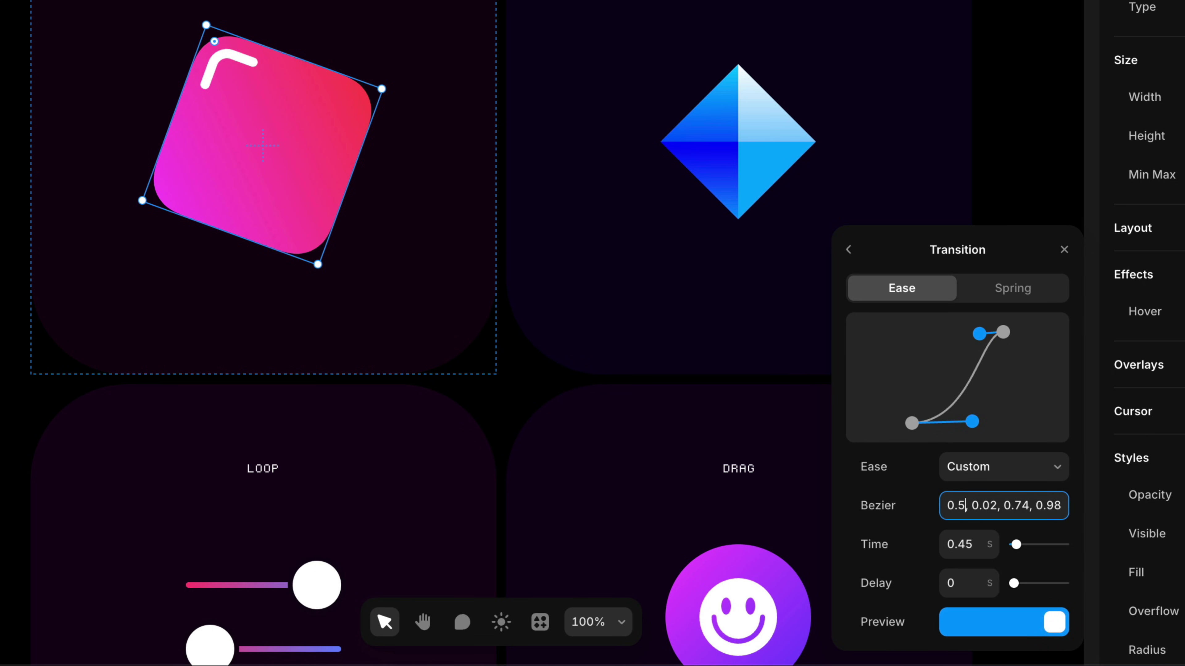
key("Right")
key("Right")
key("Right")
key("Right")
key("Right")
key("Right")
key("BackSpace")
type("0")
key("Return")
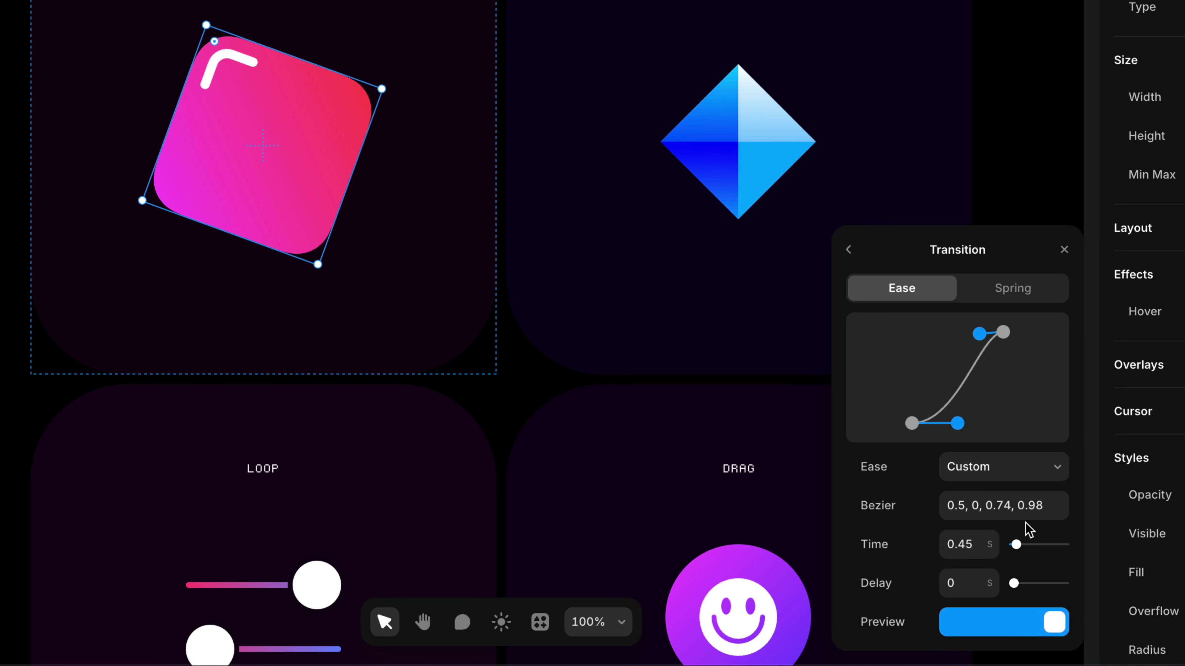
Change the third bezier value to 0.5, leaving the curve at 0.5, 0, 0.5, 1.
left_click(1010, 511)
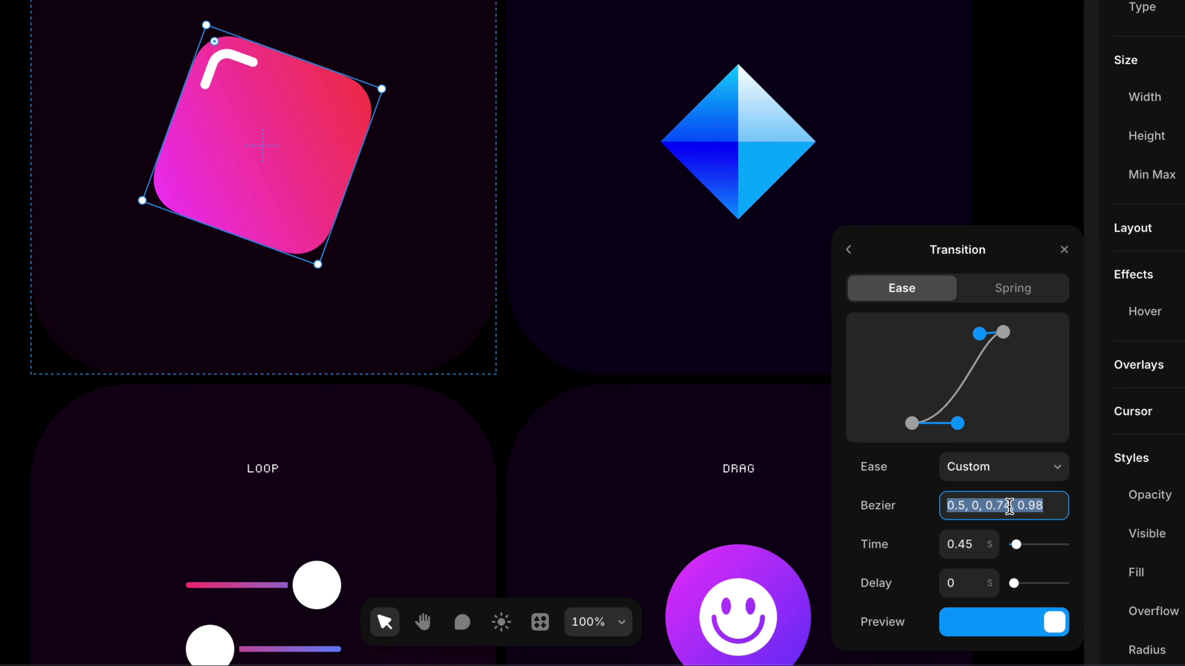
left_click(1011, 506)
key("BackSpace")
key("BackSpace")
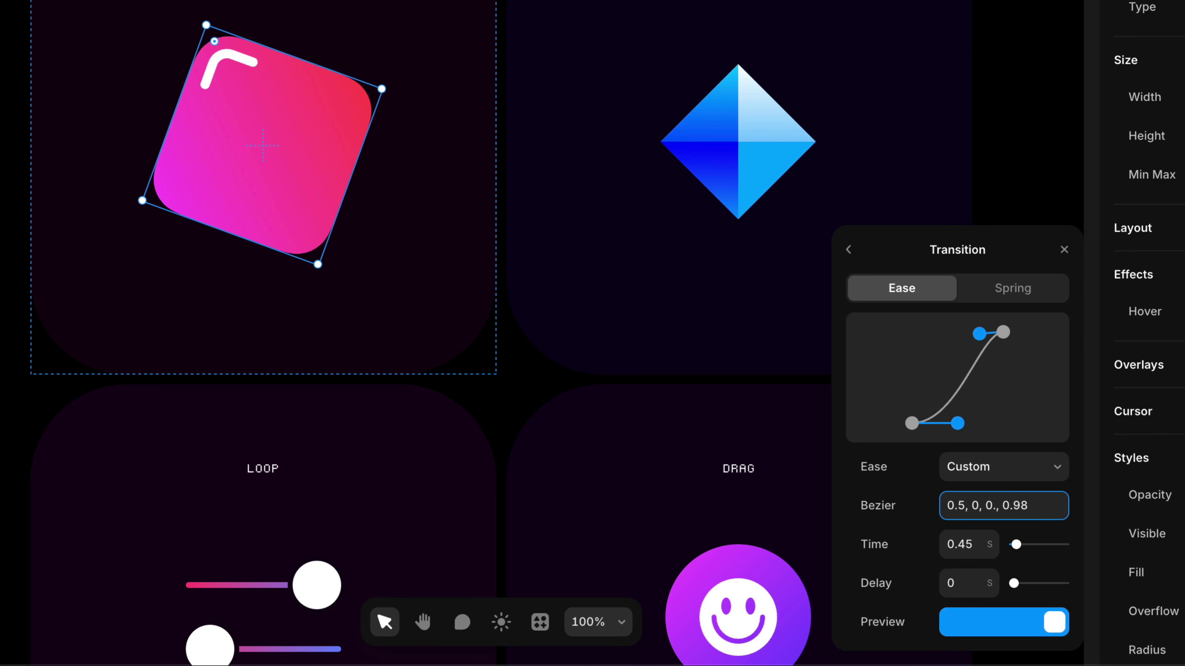
type("5")
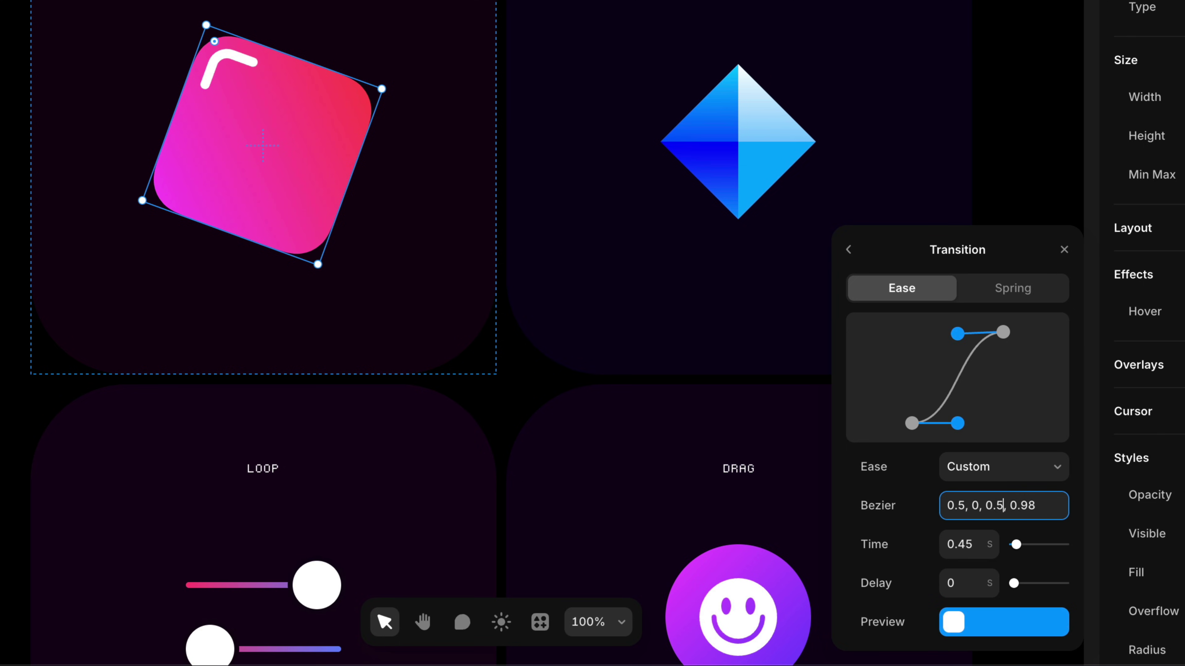
left_click(1048, 506)
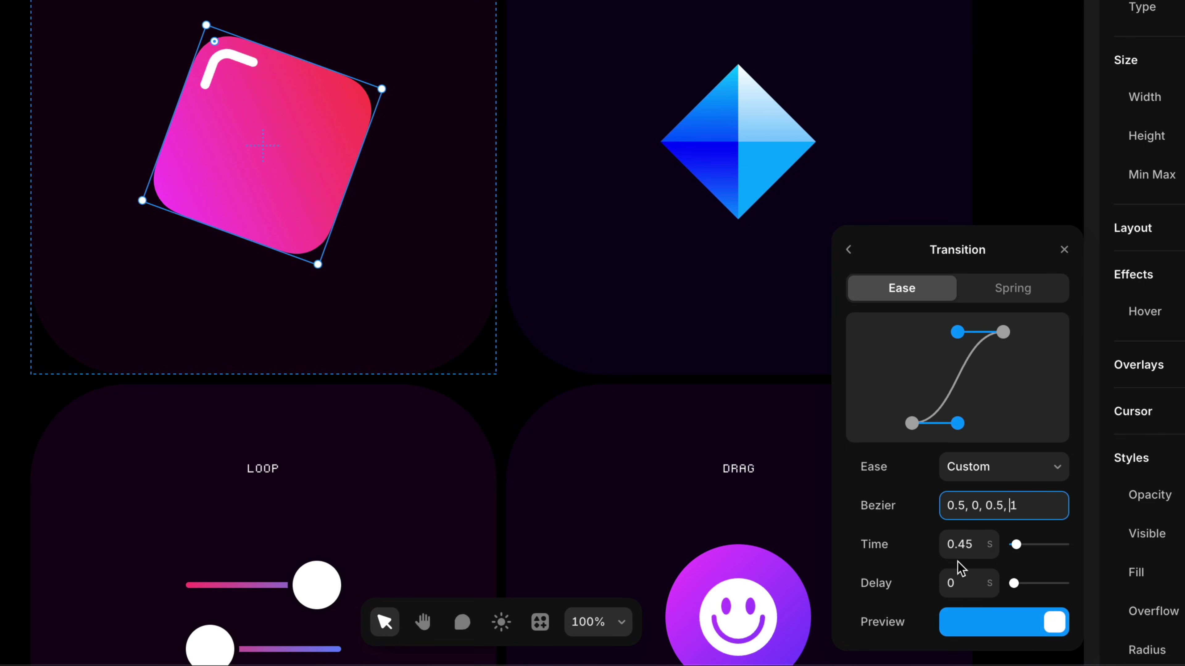
left_click(1015, 638)
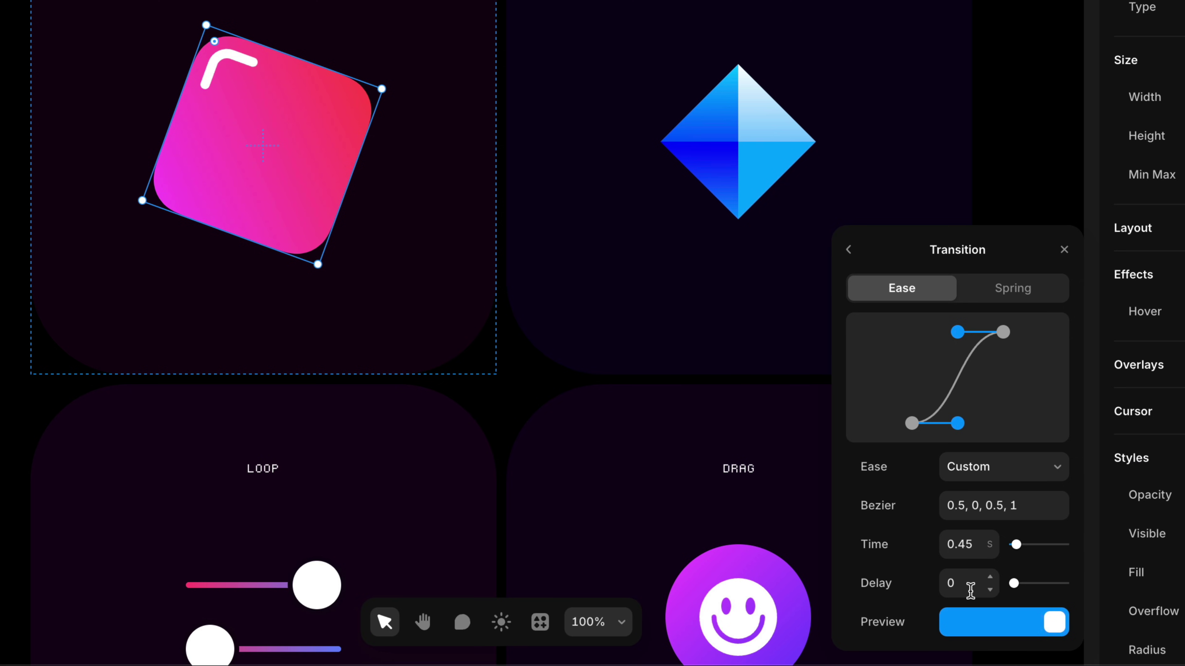
Change the transition to a time-based Spring with Time 1 s and Bounce 0.9.
left_click(1002, 294)
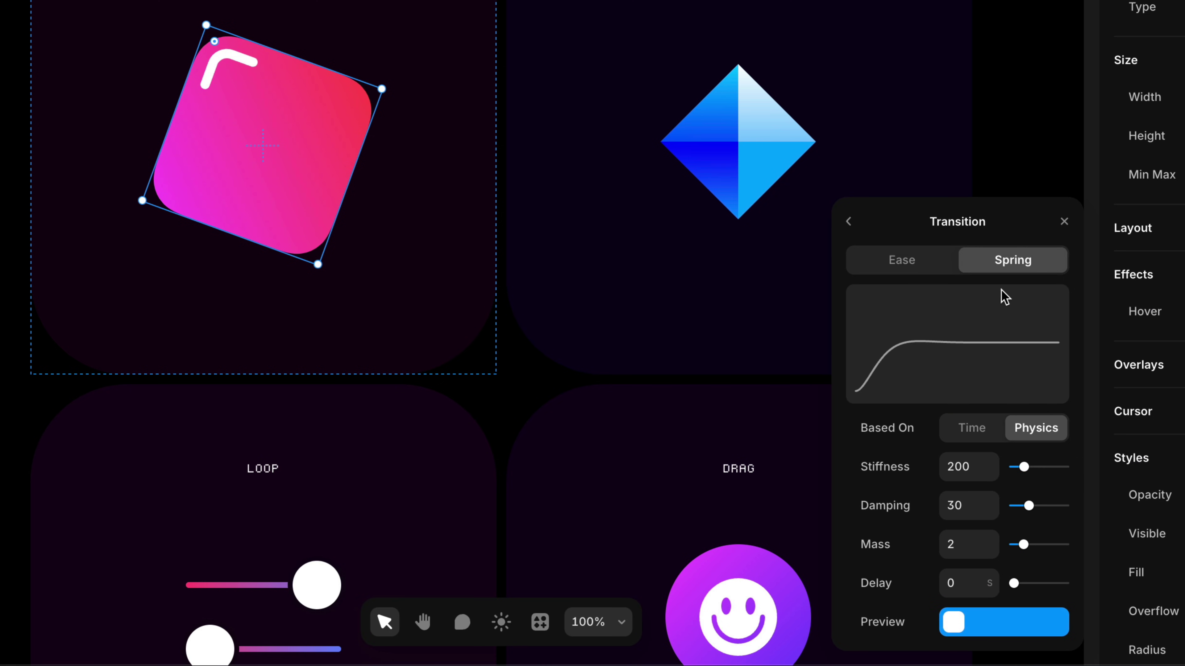
left_click(979, 430)
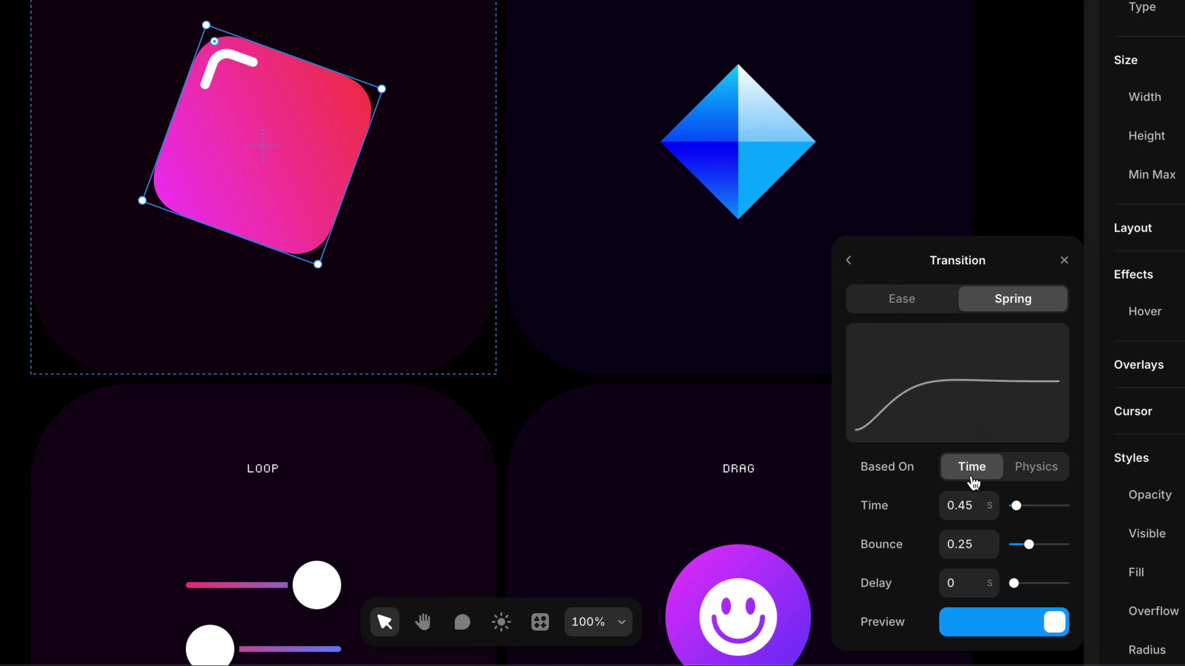
left_click(967, 512)
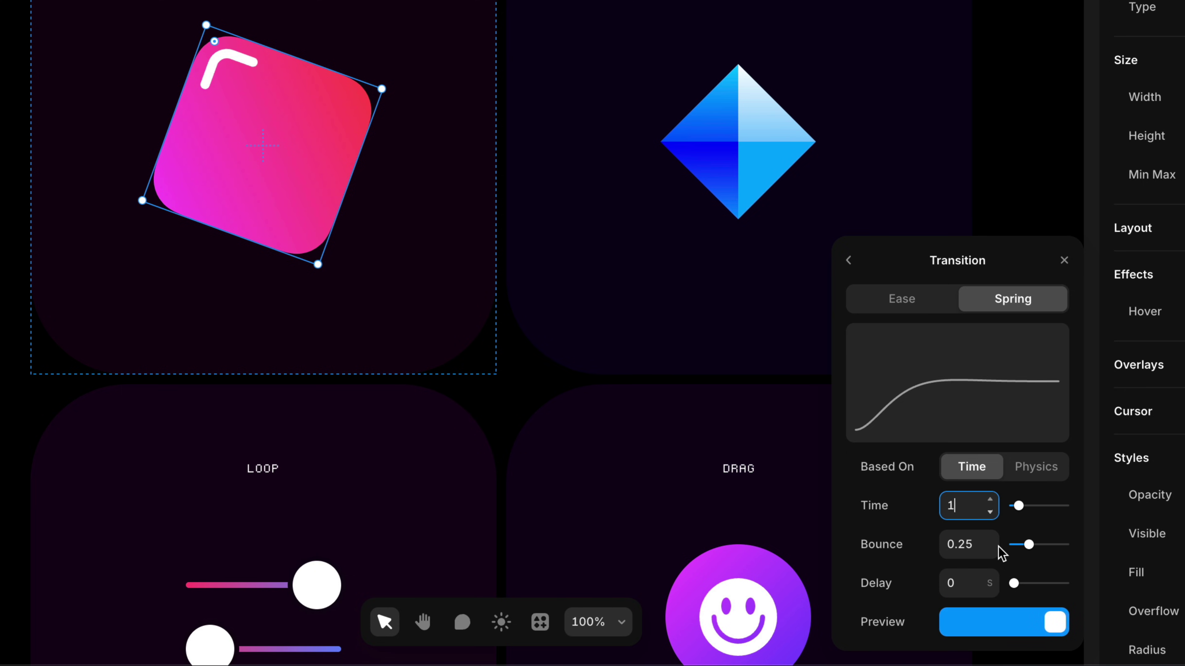
left_click(1013, 639)
left_click_drag(1029, 545, 1055, 547)
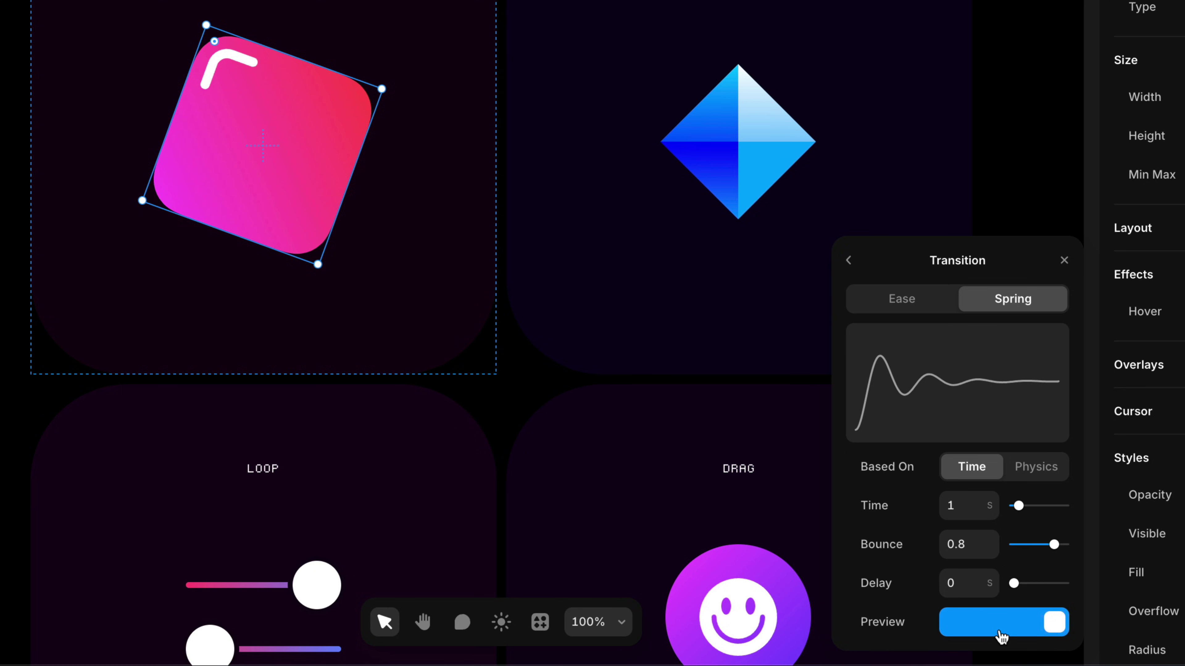
left_click_drag(1051, 546, 1018, 546)
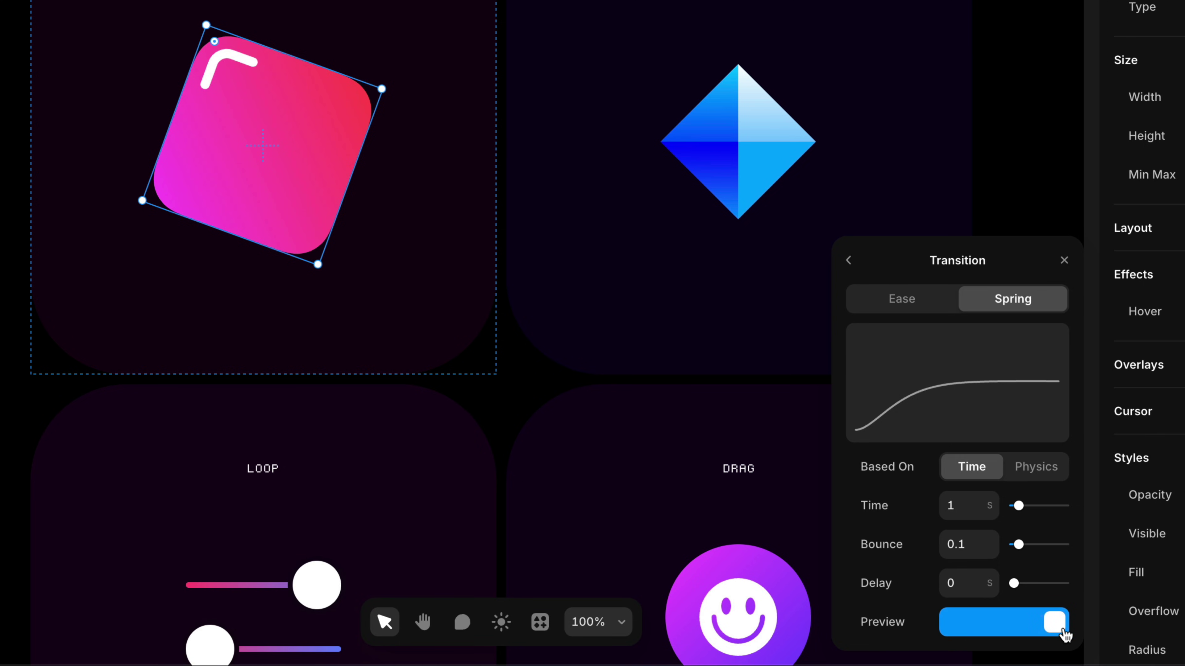
left_click_drag(1019, 546, 1059, 545)
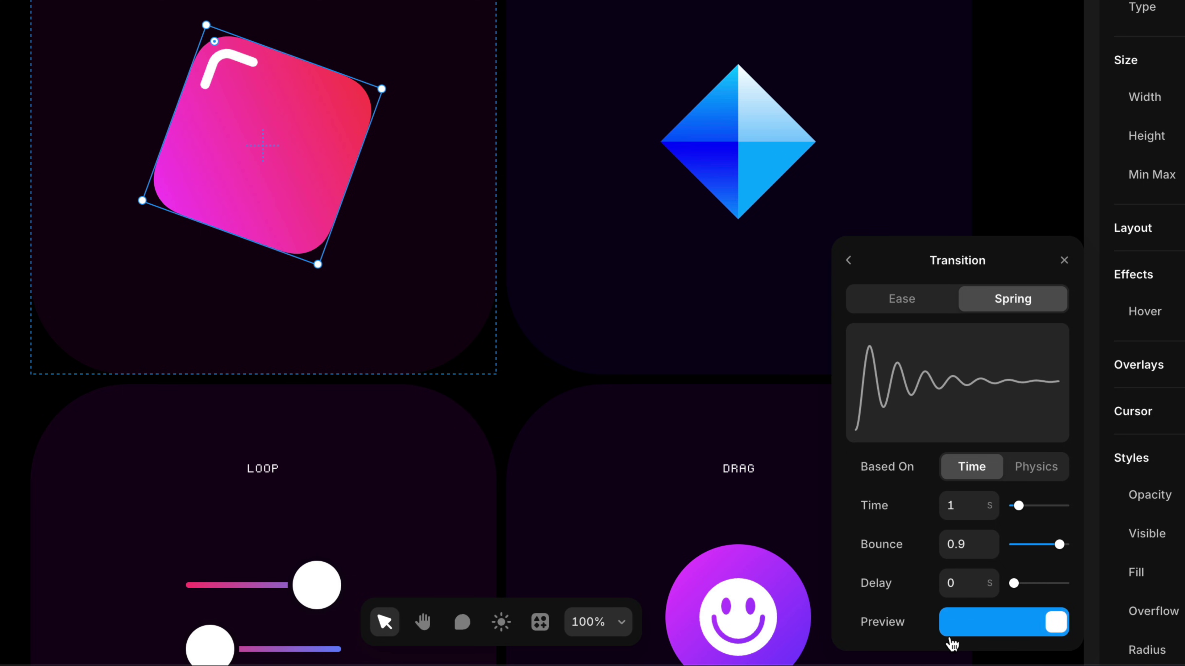